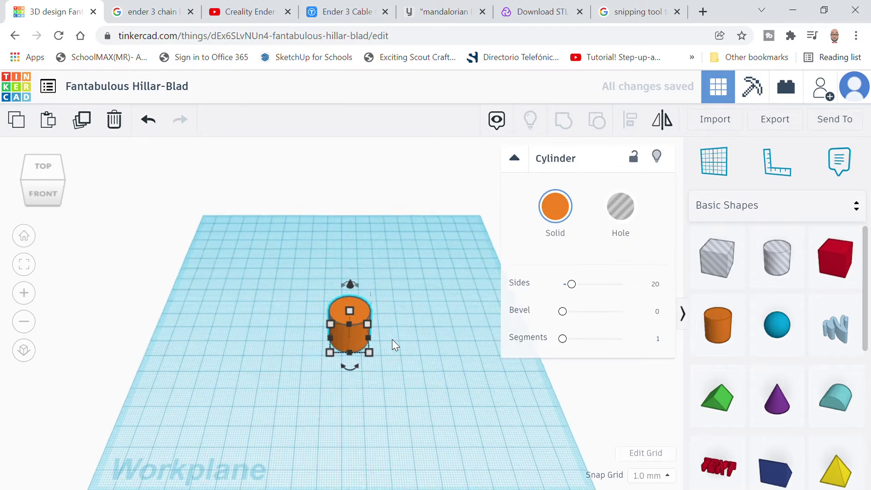
- Place two more cylinders behind the first and lower them to 8 mm and 13 mm high
{"action": "left_click_drag", "start_coordinate": [725, 331], "coordinate": [433, 285]}
{"action": "left_click_drag", "start_coordinate": [718, 324], "coordinate": [315, 251]}
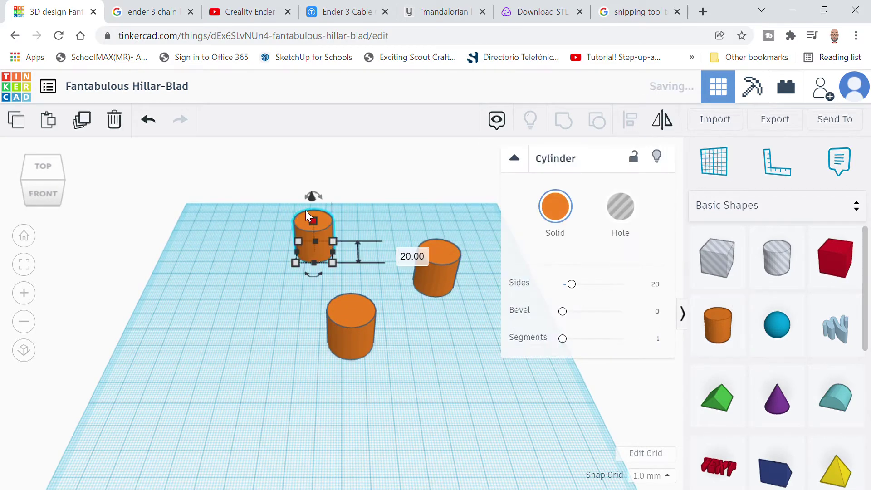
{"action": "left_click_drag", "start_coordinate": [306, 210], "coordinate": [317, 249]}
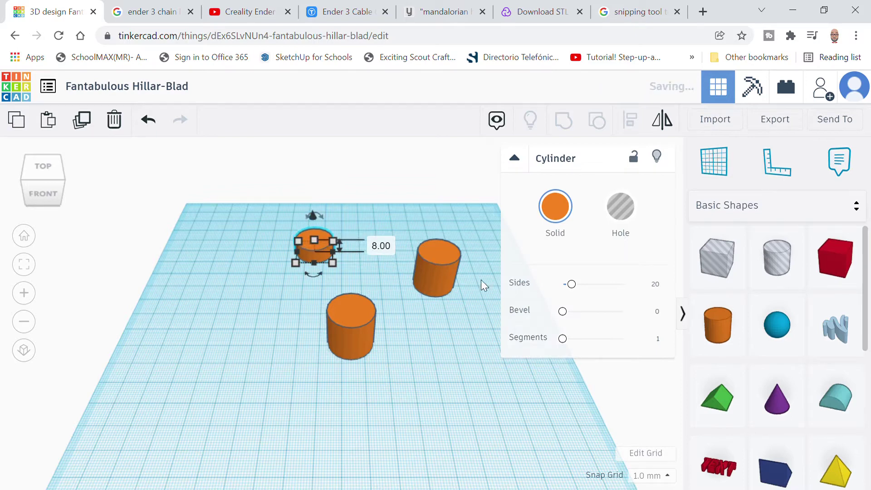
{"action": "left_click", "coordinate": [447, 251]}
{"action": "left_click_drag", "start_coordinate": [440, 251], "coordinate": [437, 262]}
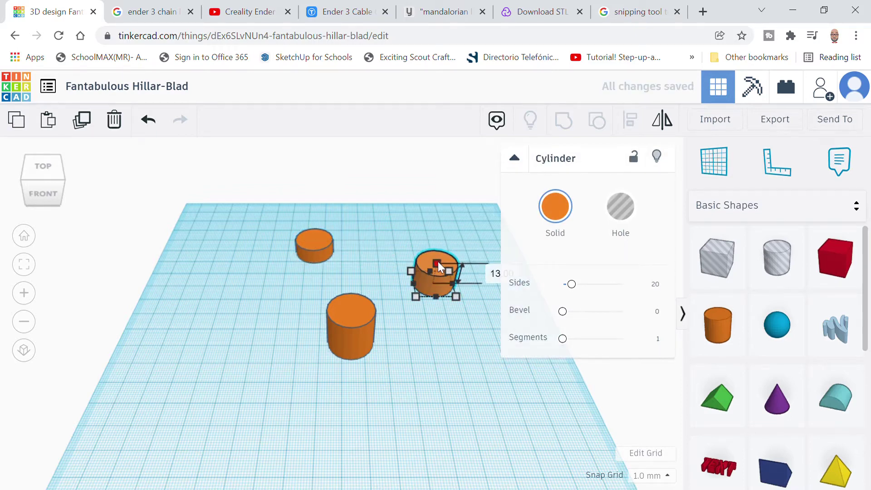
- Stretch the front cylinder upward into a tall pencil body and color it yellow
{"action": "left_click", "coordinate": [352, 311]}
{"action": "left_click_drag", "start_coordinate": [352, 310], "coordinate": [353, 236]}
{"action": "right_click_drag", "start_coordinate": [464, 368], "coordinate": [458, 336]}
{"action": "left_click", "coordinate": [551, 240]}
{"action": "left_click", "coordinate": [589, 330]}
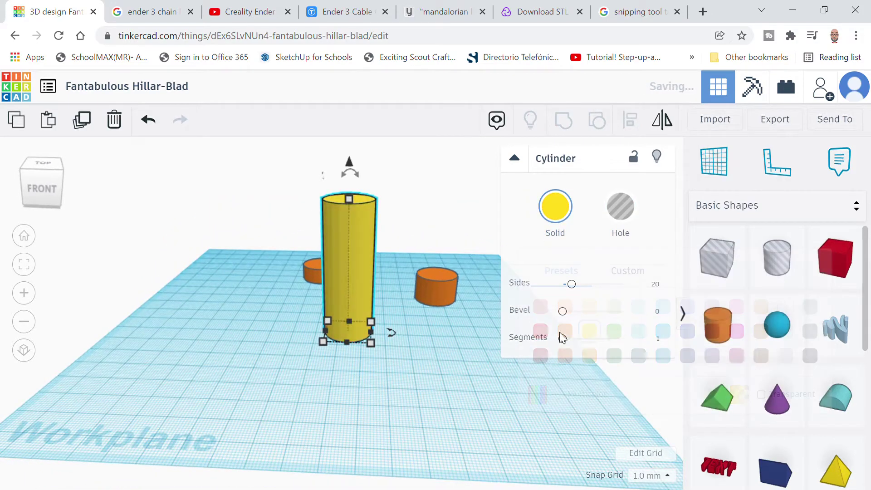
- Color the 13 mm high cylinder light gray and the 8 mm high cylinder pink
{"action": "right_click_drag", "start_coordinate": [390, 338], "coordinate": [461, 329]}
{"action": "left_click", "coordinate": [462, 328]}
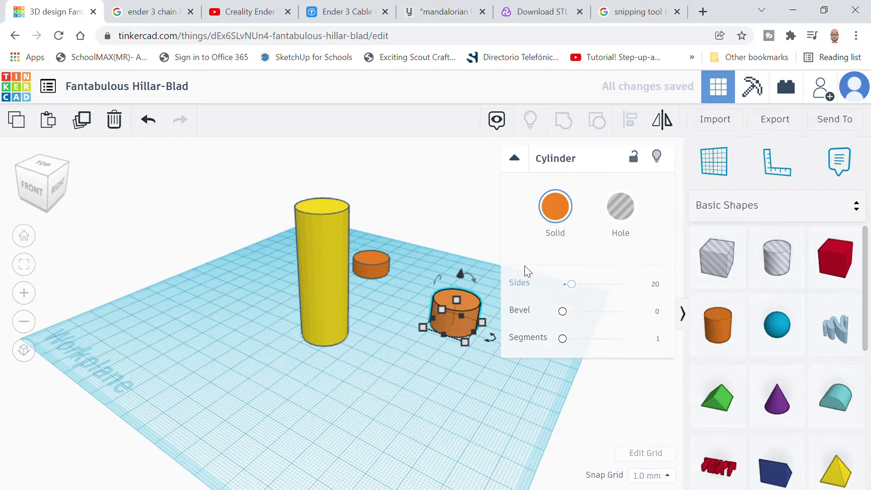
{"action": "left_click", "coordinate": [561, 217]}
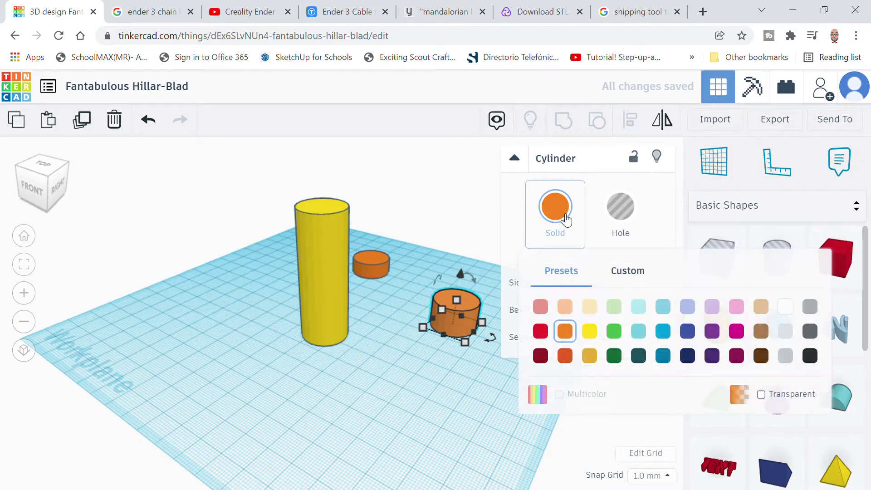
{"action": "left_click", "coordinate": [786, 331]}
{"action": "left_click", "coordinate": [382, 267]}
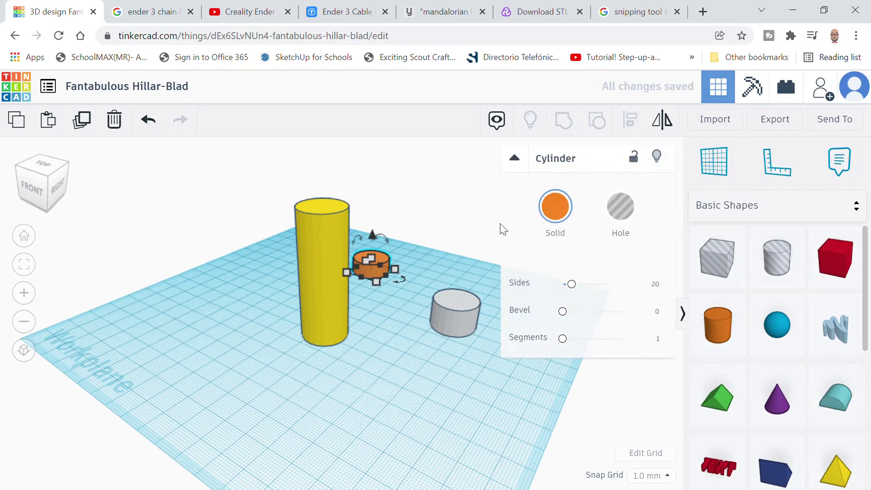
{"action": "left_click", "coordinate": [567, 220]}
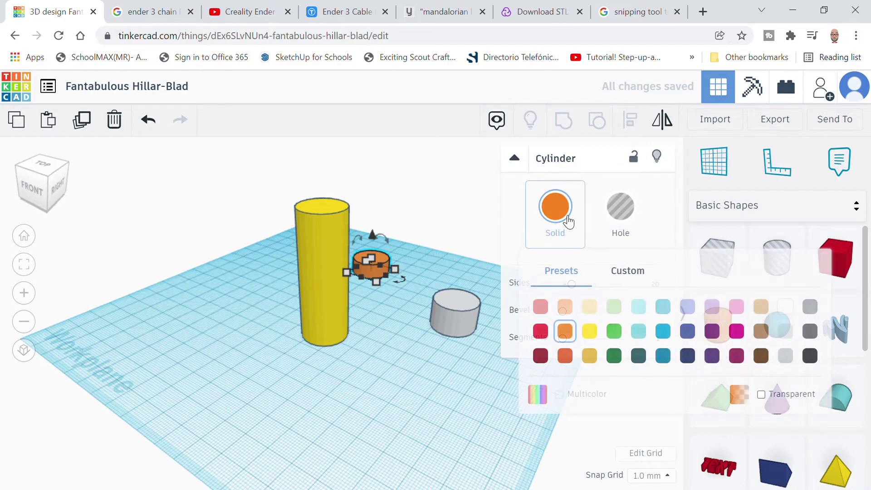
{"action": "left_click", "coordinate": [540, 307]}
- Stack the gray cylinder on top of the yellow body and the pink cylinder on top of the gray one
{"action": "right_click_drag", "start_coordinate": [398, 333], "coordinate": [447, 301]}
{"action": "left_click_drag", "start_coordinate": [447, 301], "coordinate": [352, 152]}
{"action": "right_click_drag", "start_coordinate": [367, 277], "coordinate": [341, 277]}
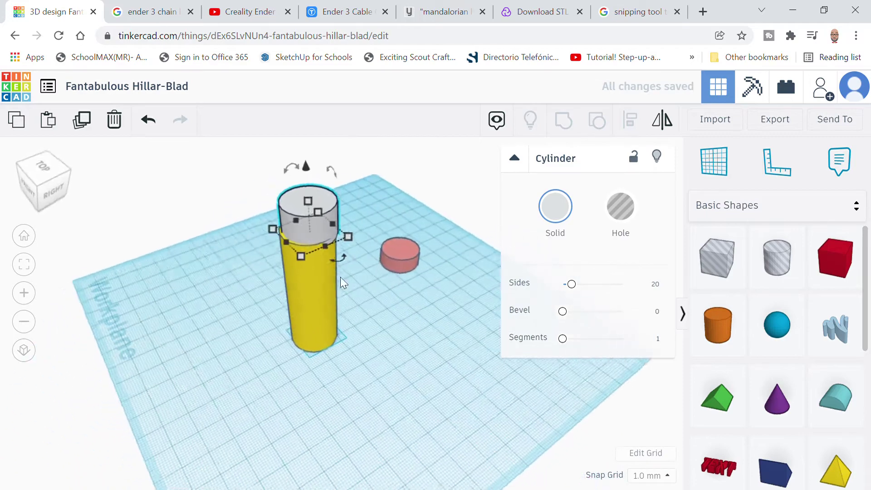
{"action": "left_click_drag", "start_coordinate": [407, 254], "coordinate": [299, 147]}
{"action": "right_click_drag", "start_coordinate": [300, 147], "coordinate": [328, 230]}
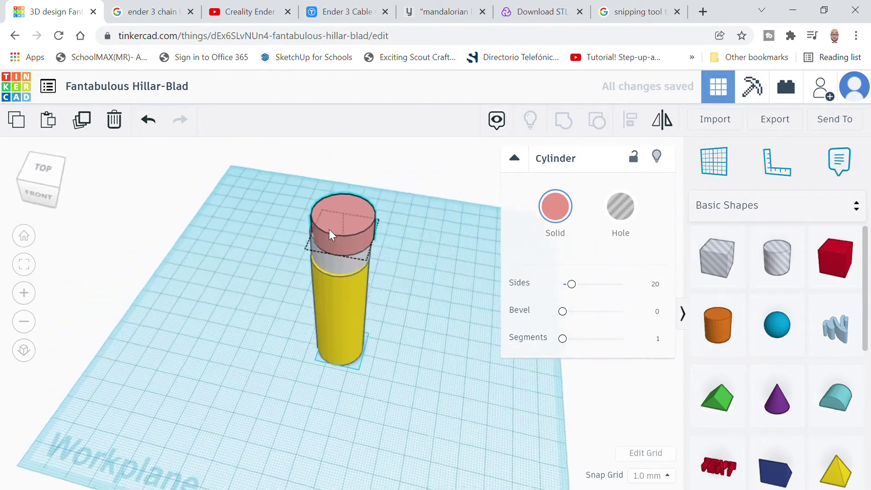
- Select all three cylinders and align their centers along both horizontal axes
{"action": "left_click_drag", "start_coordinate": [258, 164], "coordinate": [436, 410]}
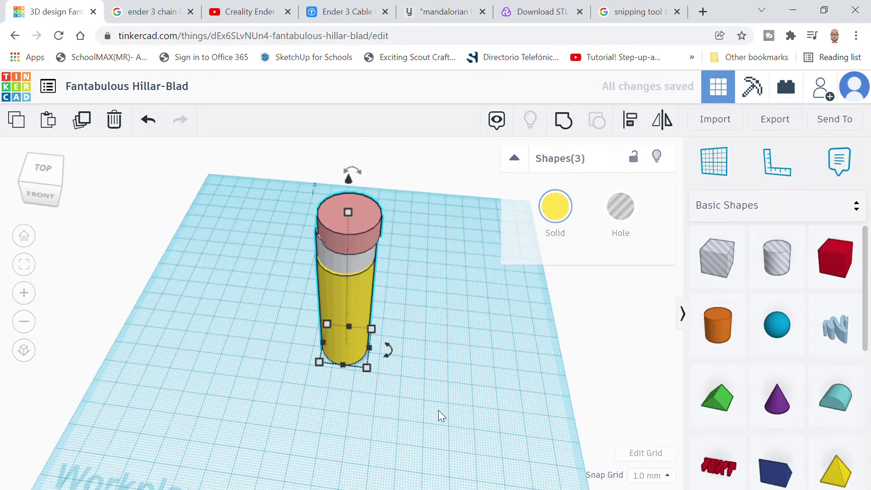
{"action": "left_click", "coordinate": [630, 120]}
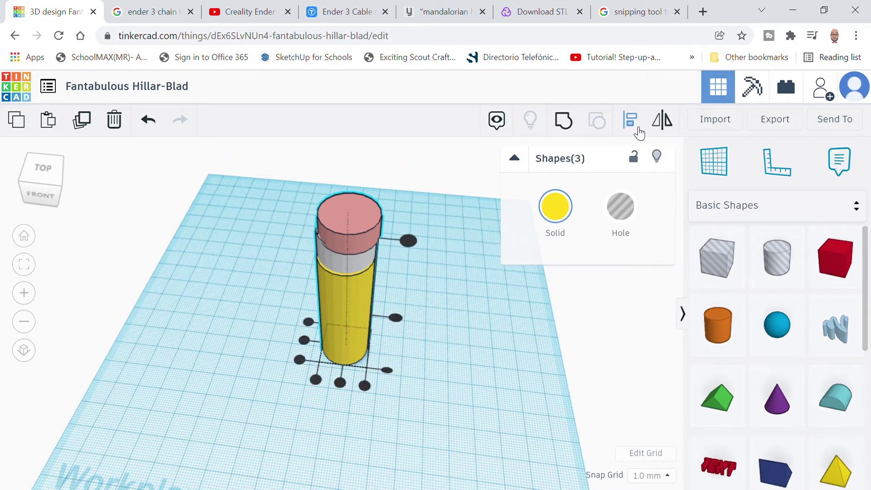
{"action": "left_click", "coordinate": [340, 383]}
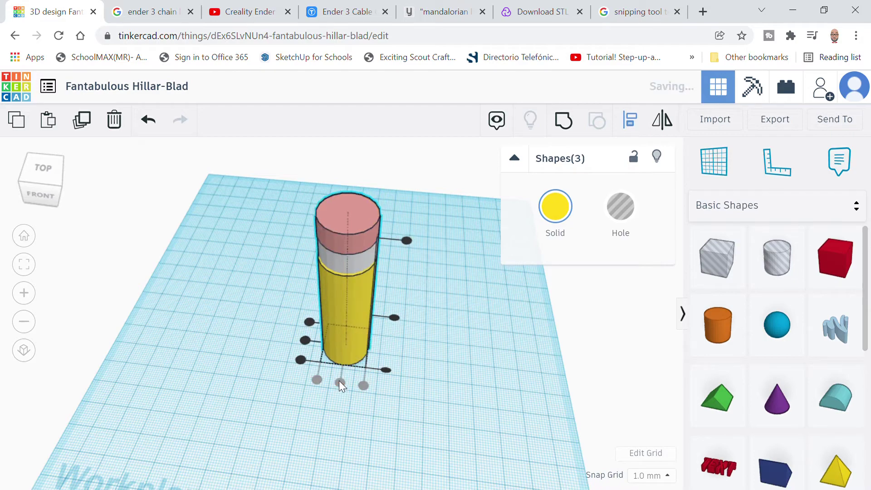
{"action": "left_click", "coordinate": [305, 341]}
{"action": "right_click_drag", "start_coordinate": [404, 382], "coordinate": [399, 358]}
{"action": "key", "text": "l"}
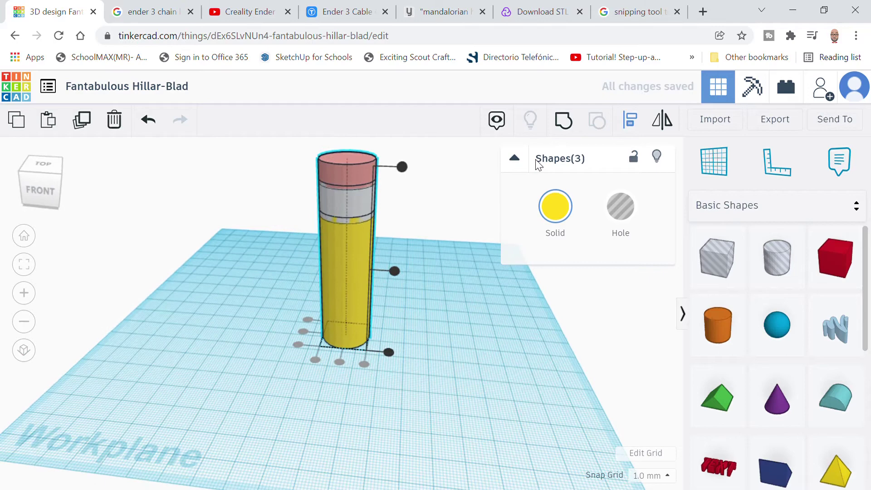
- Group the three aligned cylinders and enable Multicolor so the group keeps its original colors
{"action": "left_click", "coordinate": [574, 130]}
{"action": "left_click", "coordinate": [554, 240]}
{"action": "left_click", "coordinate": [567, 240]}
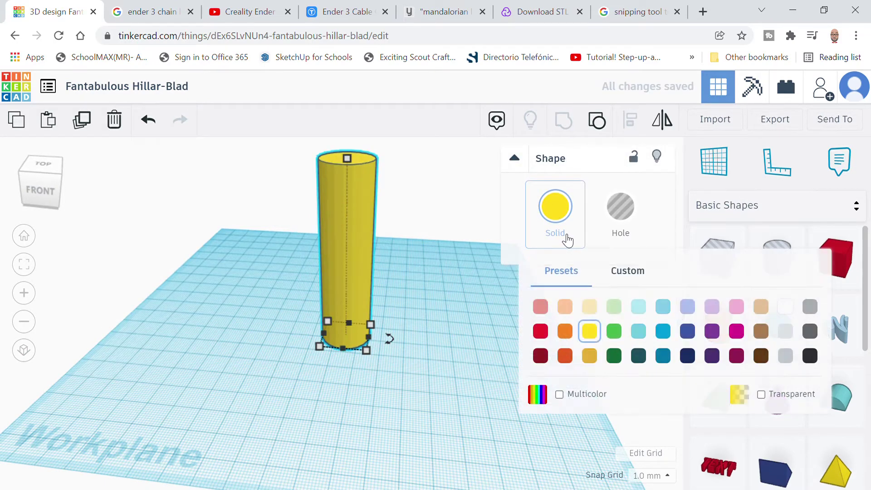
{"action": "left_click", "coordinate": [560, 394]}
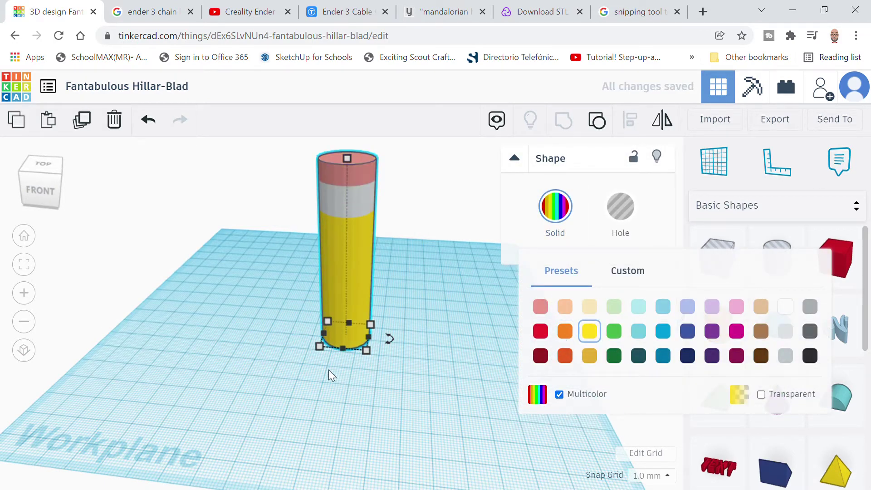
{"action": "left_click", "coordinate": [314, 367]}
- Raise the grouped pencil body 22 mm above the workplane
{"action": "left_click", "coordinate": [371, 266]}
{"action": "scroll", "coordinate": [408, 251], "scroll_direction": "down", "scroll_amount": 3}
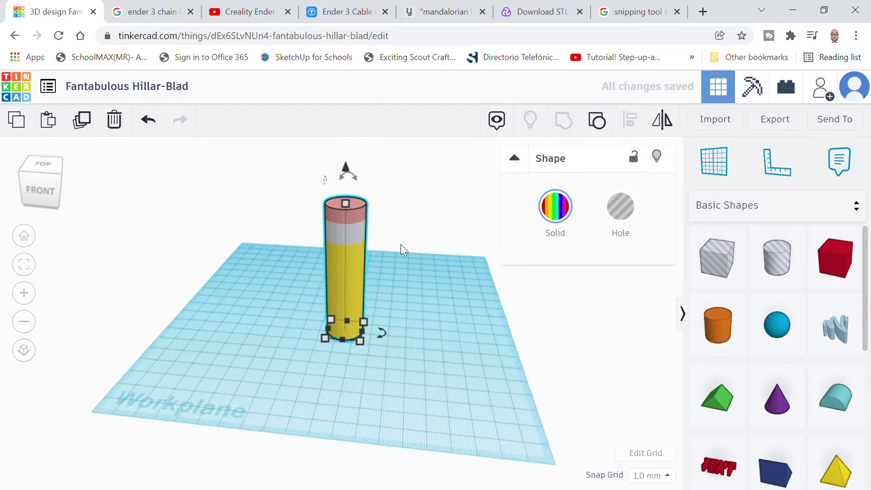
{"action": "left_click_drag", "start_coordinate": [345, 175], "coordinate": [357, 131]}
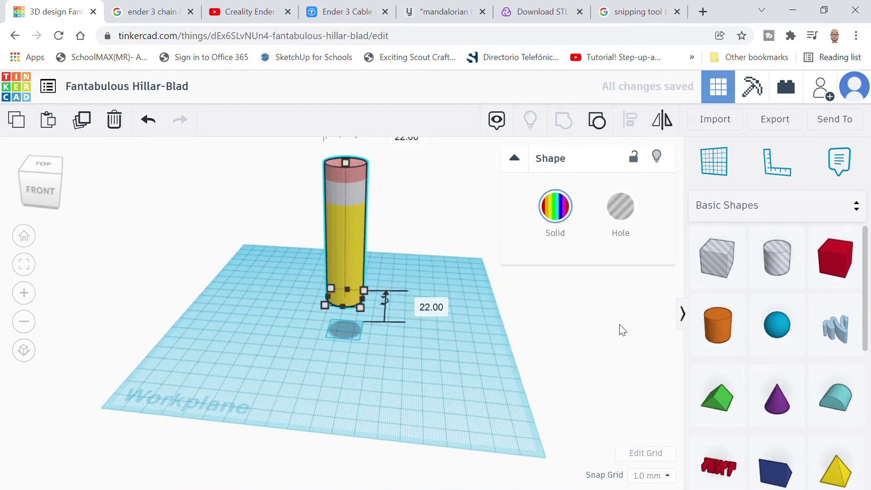
- Add a cone beside the pencil body and rotate it upside down so its tip points at the workplane
{"action": "left_click", "coordinate": [777, 400]}
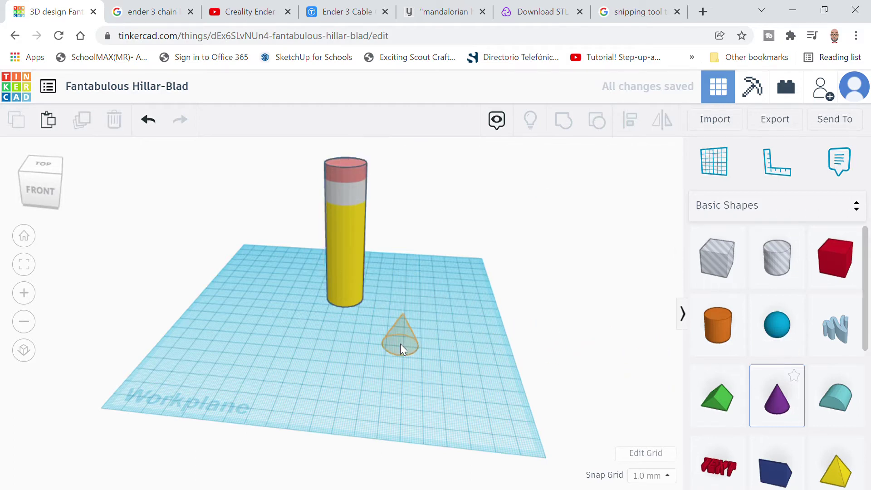
{"action": "left_click", "coordinate": [400, 344]}
{"action": "right_click_drag", "start_coordinate": [446, 359], "coordinate": [450, 337]}
{"action": "scroll", "coordinate": [450, 333], "scroll_direction": "up", "scroll_amount": 5}
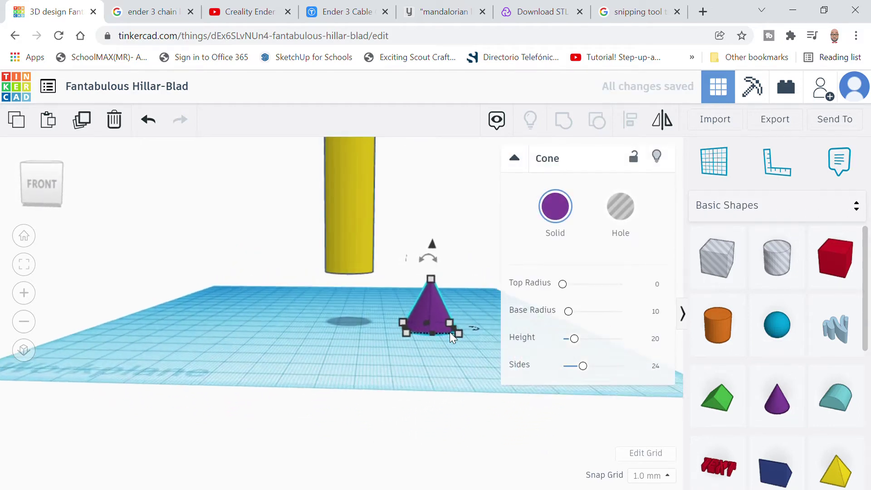
{"action": "left_click_drag", "start_coordinate": [407, 252], "coordinate": [405, 372]}
{"action": "right_click_drag", "start_coordinate": [433, 309], "coordinate": [397, 307]}
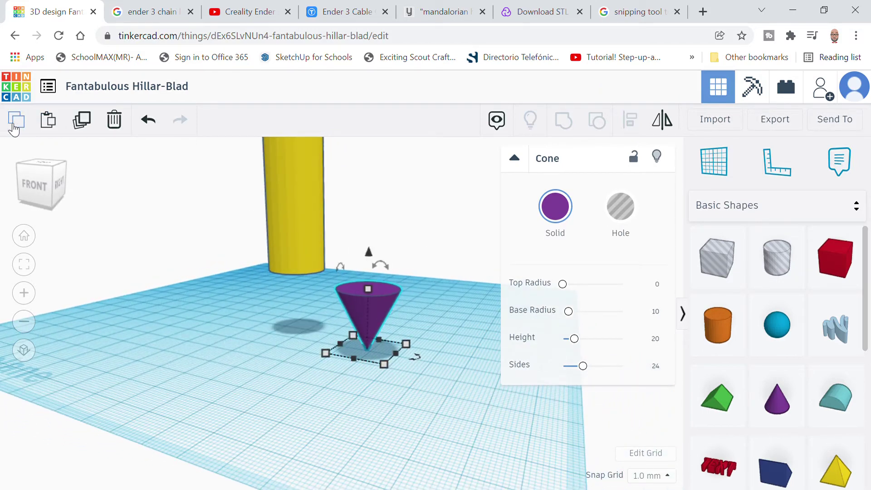
- Paste a copy of the inverted cone, shrink it, and set it in front of the original
{"action": "left_click", "coordinate": [59, 130]}
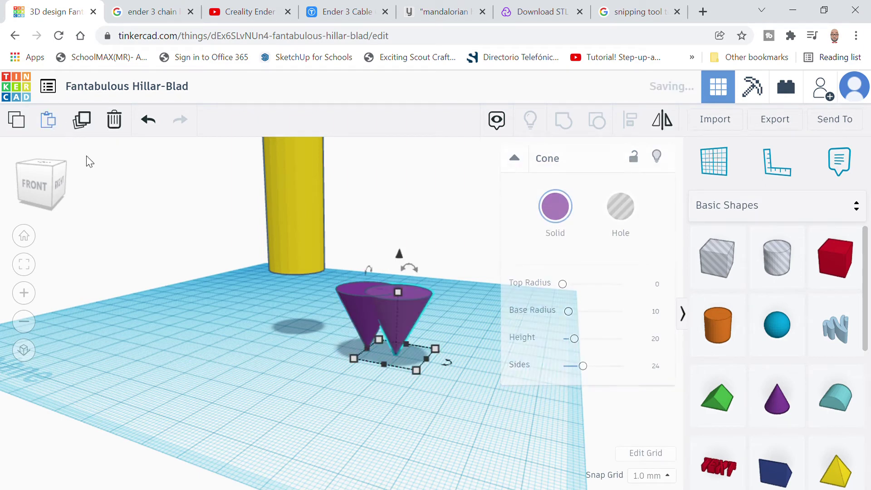
{"action": "left_click_drag", "start_coordinate": [401, 292], "coordinate": [396, 328]}
{"action": "left_click_drag", "start_coordinate": [407, 370], "coordinate": [396, 360]}
{"action": "left_click_drag", "start_coordinate": [408, 326], "coordinate": [420, 348]}
- Color the small cone black and the large cone light tan
{"action": "left_click", "coordinate": [562, 226]}
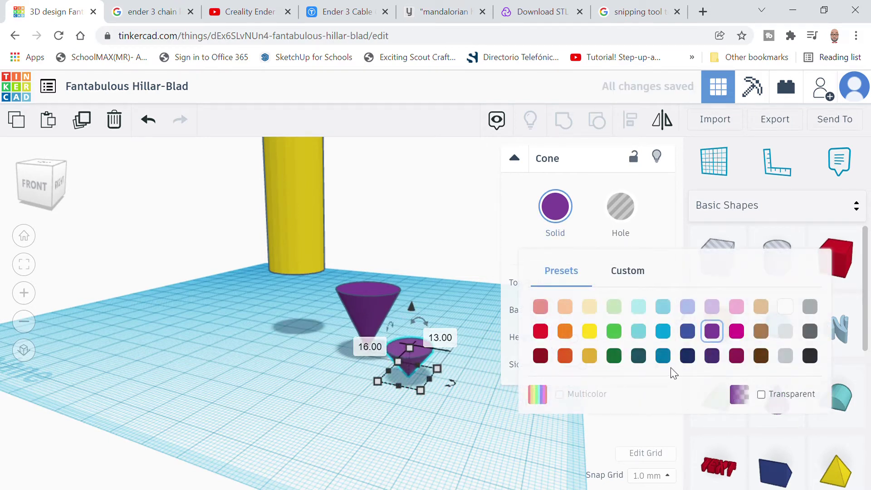
{"action": "left_click", "coordinate": [811, 358]}
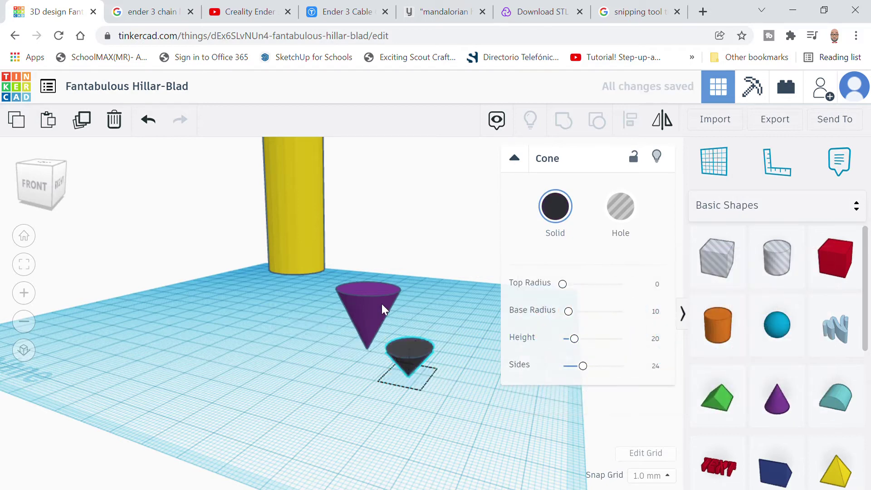
{"action": "left_click", "coordinate": [367, 311]}
{"action": "left_click", "coordinate": [567, 222]}
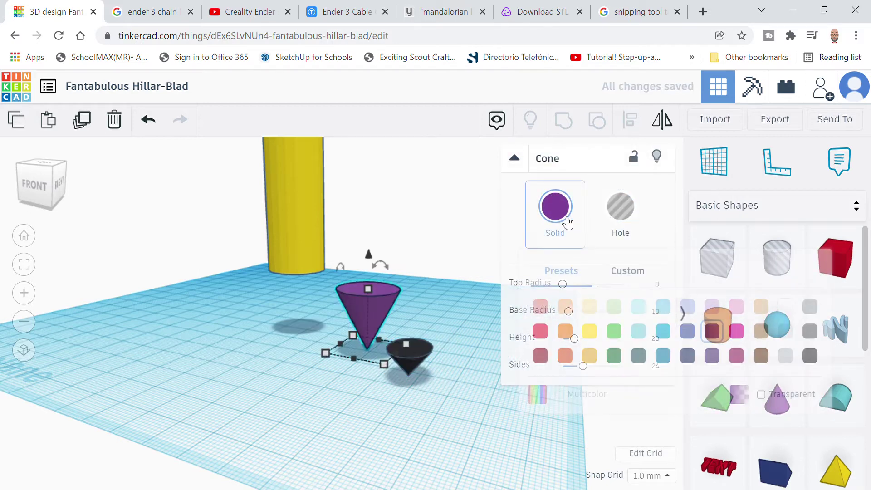
{"action": "left_click", "coordinate": [762, 310]}
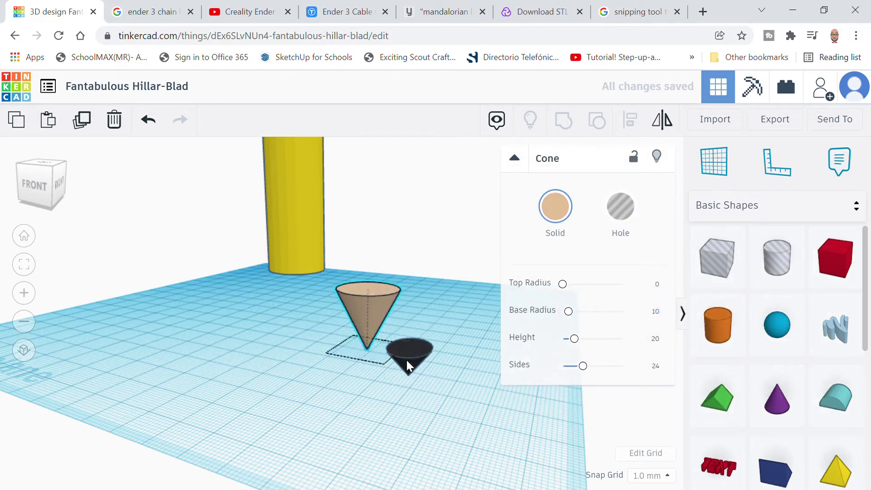
- Move the black cone to the tan cone's tip and shrink its base to about 4 by 9 mm
{"action": "left_click_drag", "start_coordinate": [407, 360], "coordinate": [372, 339]}
{"action": "scroll", "coordinate": [373, 340], "scroll_direction": "up", "scroll_amount": 5}
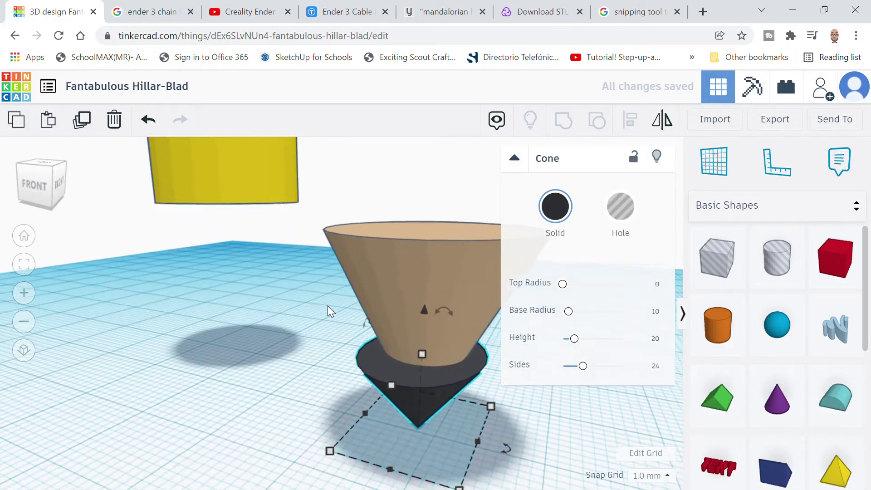
{"action": "middle_click_drag", "start_coordinate": [328, 306], "coordinate": [227, 268]}
{"action": "mouse_move", "coordinate": [216, 425]}
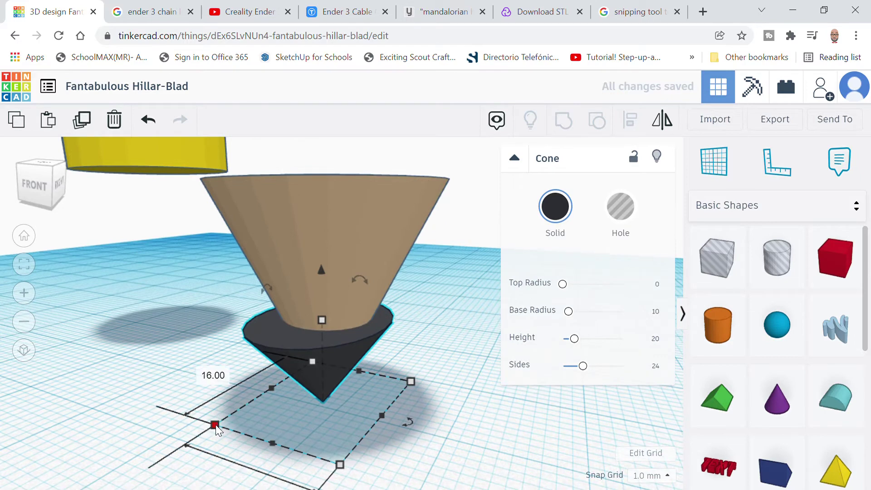
{"action": "left_click_drag", "start_coordinate": [216, 425], "coordinate": [313, 401]}
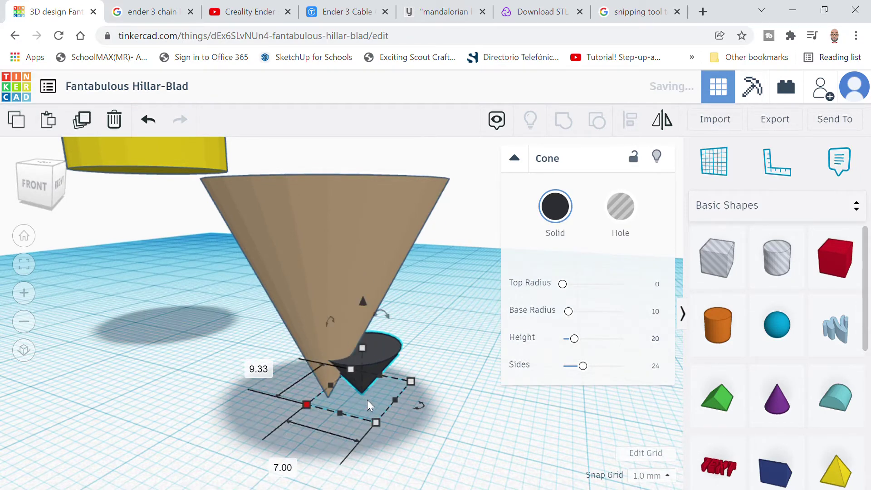
{"action": "left_click_drag", "start_coordinate": [379, 422], "coordinate": [349, 414]}
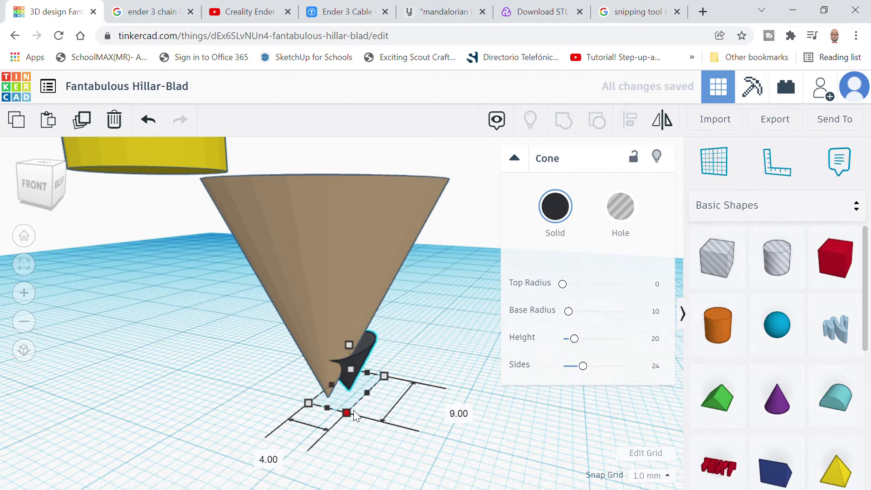
- Nudge the black cone toward the tan cone's tip and reduce its base to about 4 by 6 mm
{"action": "key", "text": "Down"}
{"action": "key", "text": "Down"}
{"action": "key", "text": "Down"}
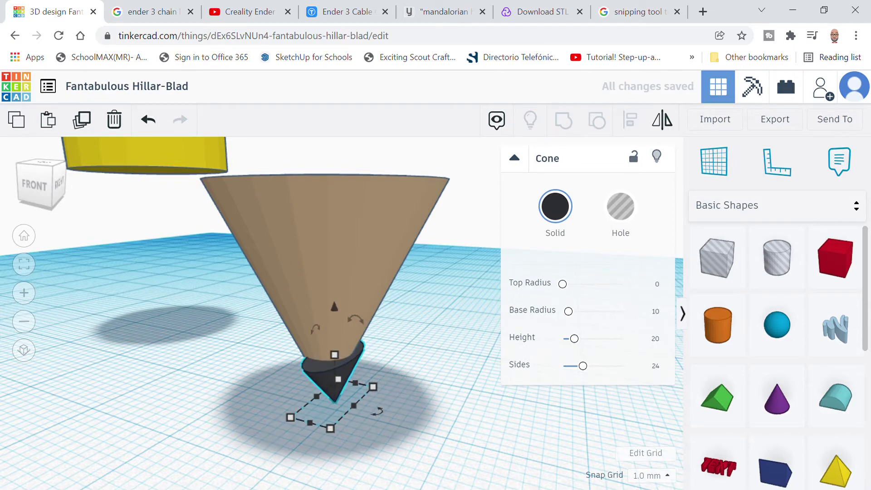
{"action": "right_click_drag", "start_coordinate": [259, 401], "coordinate": [331, 413]}
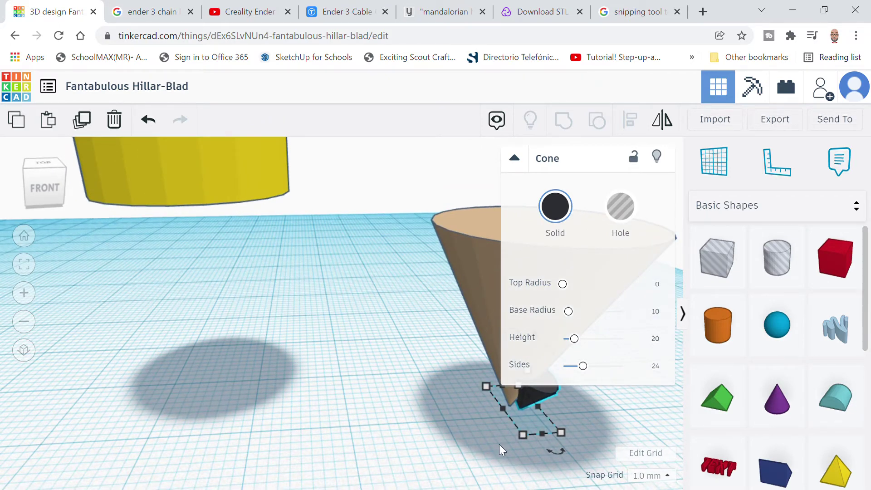
{"action": "left_click_drag", "start_coordinate": [522, 435], "coordinate": [510, 417]}
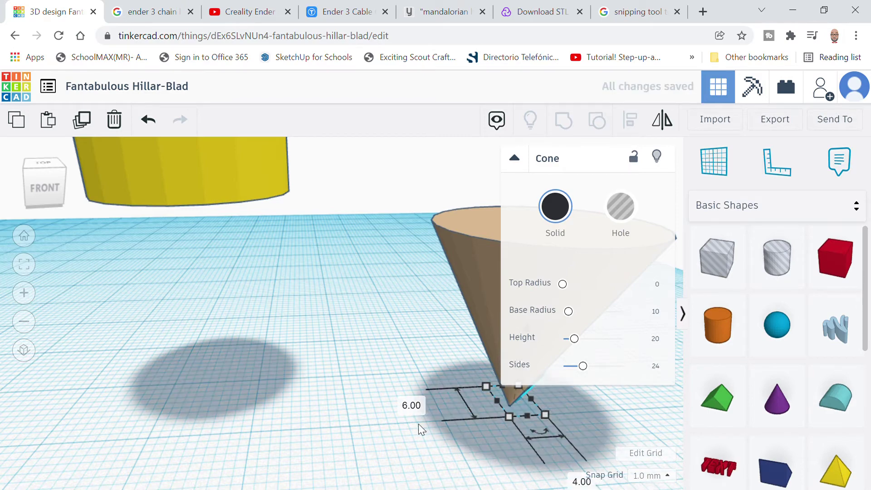
{"action": "key", "text": "f"}
{"action": "key", "text": "Left"}
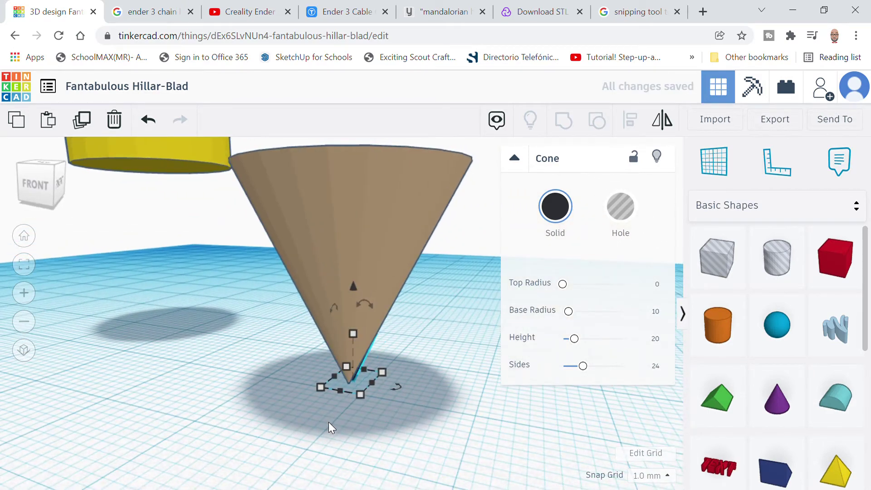
- Center the black cone on the tan cone from front to back with Align
{"action": "left_click", "coordinate": [396, 252], "text": "shift"}
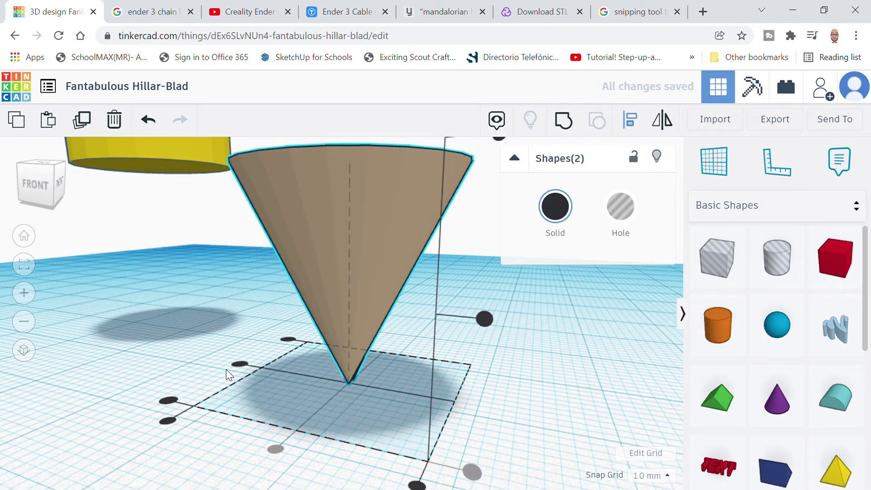
{"action": "left_click", "coordinate": [240, 364]}
{"action": "right_click_drag", "start_coordinate": [309, 371], "coordinate": [441, 380]}
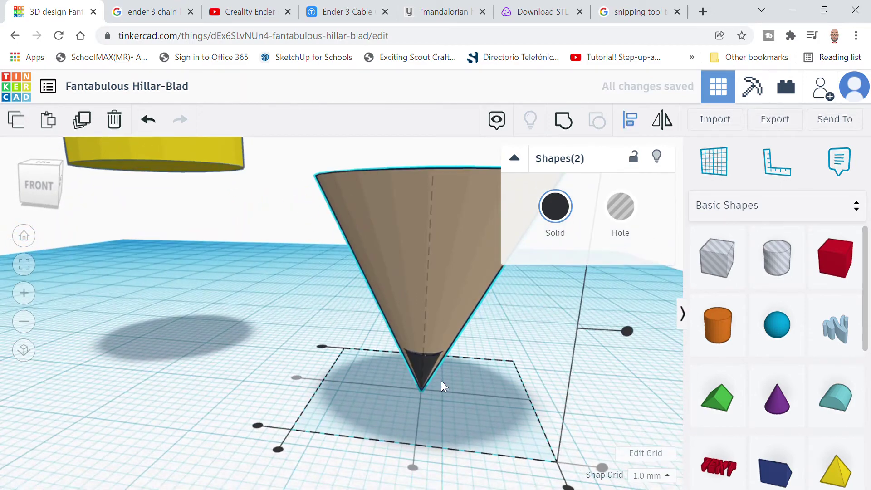
- Widen the black cone's base evenly on both sides to about 6 mm and check its alignment with the tan cone
{"action": "left_click", "coordinate": [442, 381]}
{"action": "left_click", "coordinate": [427, 370]}
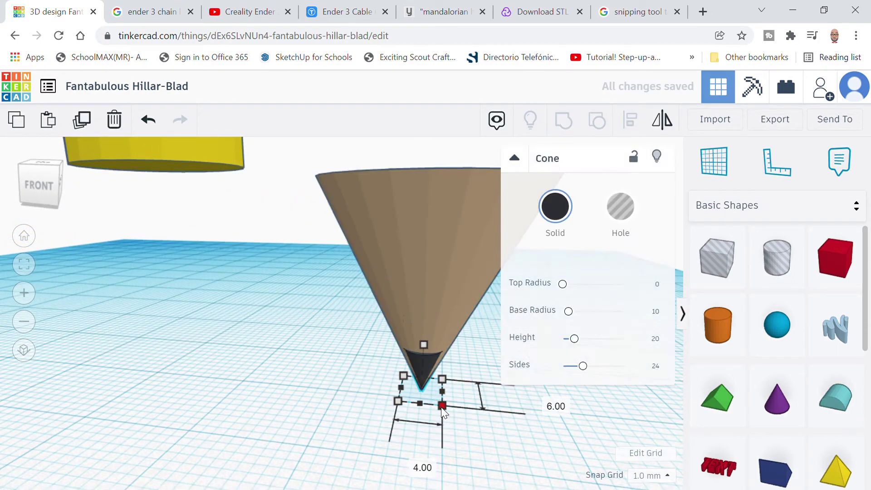
{"action": "left_click_drag", "start_coordinate": [441, 407], "coordinate": [449, 407]}
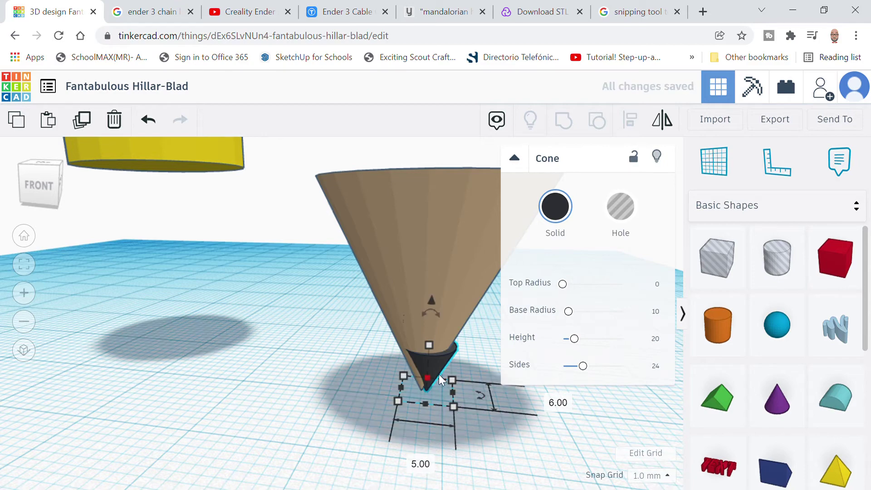
{"action": "key", "text": "Left"}
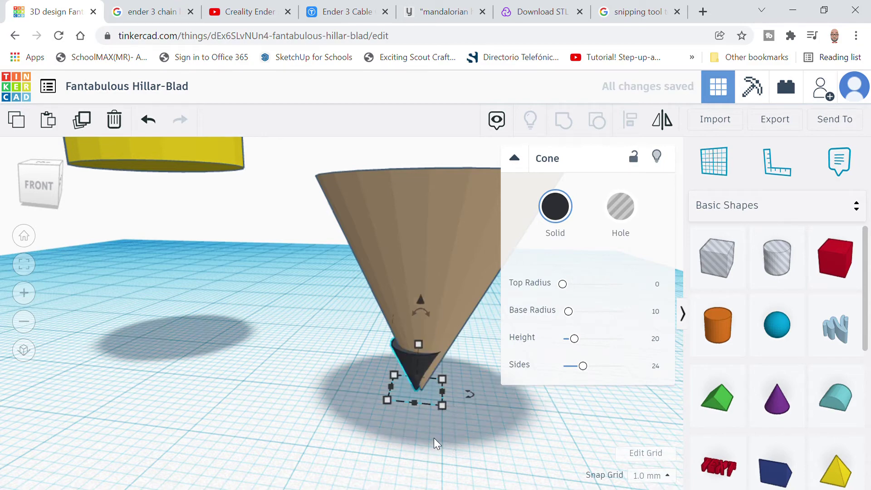
{"action": "left_click_drag", "start_coordinate": [442, 406], "coordinate": [453, 407]}
{"action": "left_click", "coordinate": [470, 280], "text": "shift"}
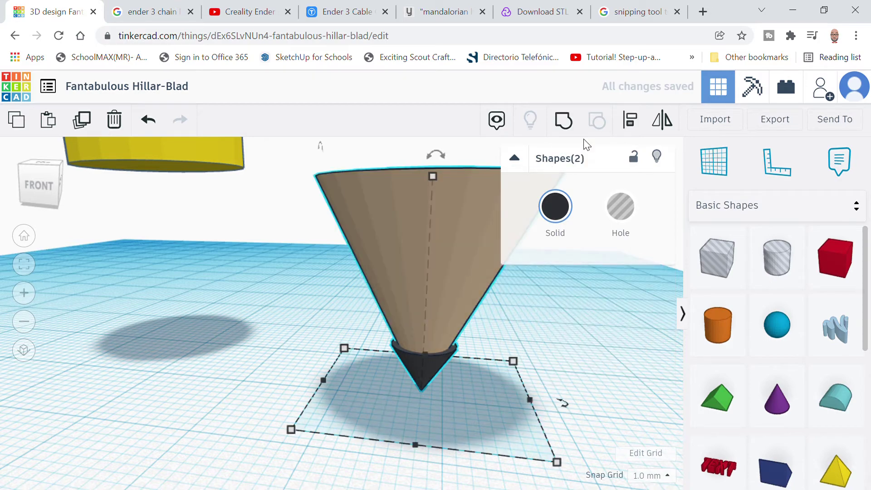
{"action": "left_click", "coordinate": [630, 130]}
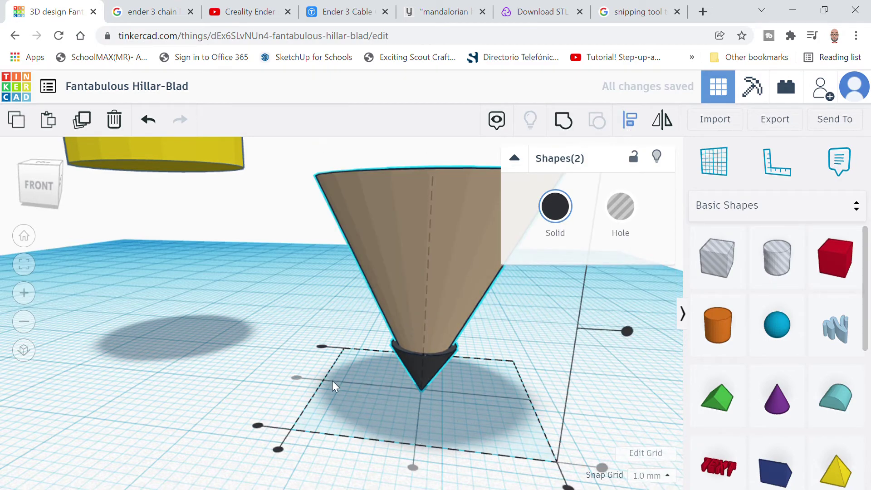
{"action": "right_click_drag", "start_coordinate": [592, 394], "coordinate": [479, 391]}
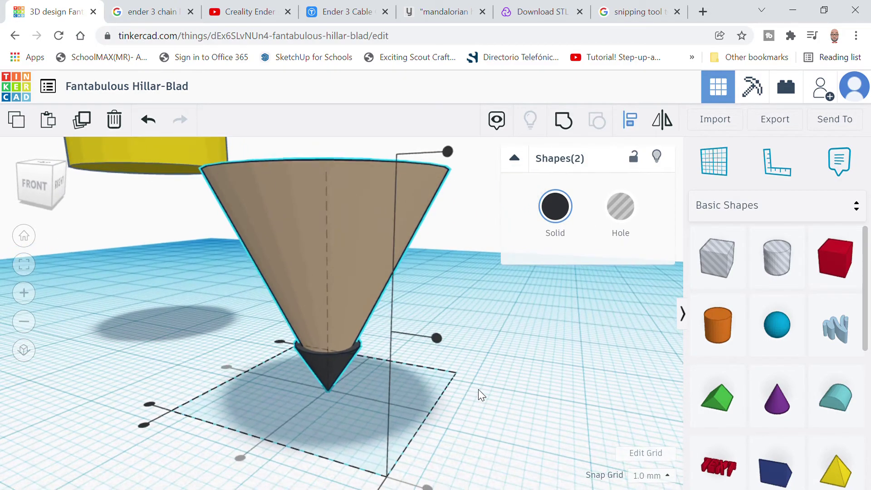
{"action": "left_click", "coordinate": [479, 390]}
- Try a taller black cone grouped with the tan cone in multicolor, and undo these changes
{"action": "left_click", "coordinate": [339, 361]}
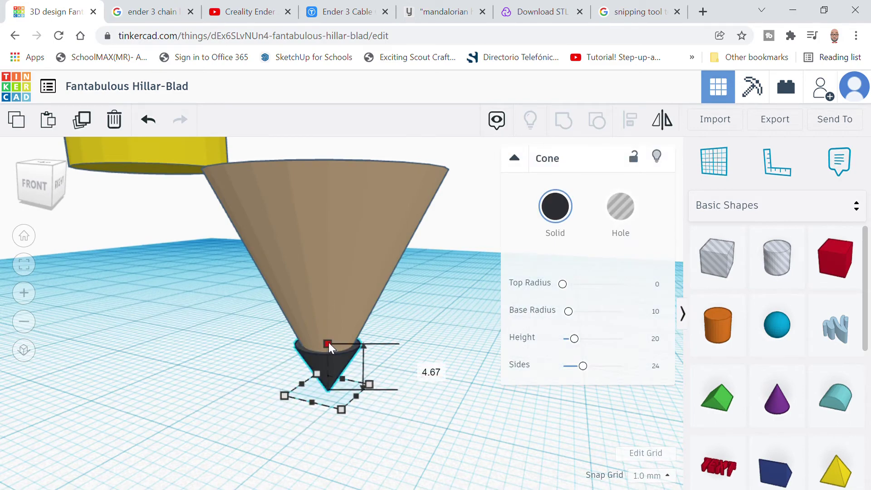
{"action": "left_click_drag", "start_coordinate": [328, 342], "coordinate": [333, 333]}
{"action": "mouse_move", "coordinate": [367, 419]}
{"action": "right_mouse_down"}
{"action": "mouse_move", "coordinate": [418, 418]}
{"action": "mouse_move", "coordinate": [381, 416]}
{"action": "right_mouse_up"}
{"action": "left_click", "coordinate": [446, 220], "text": "shift"}
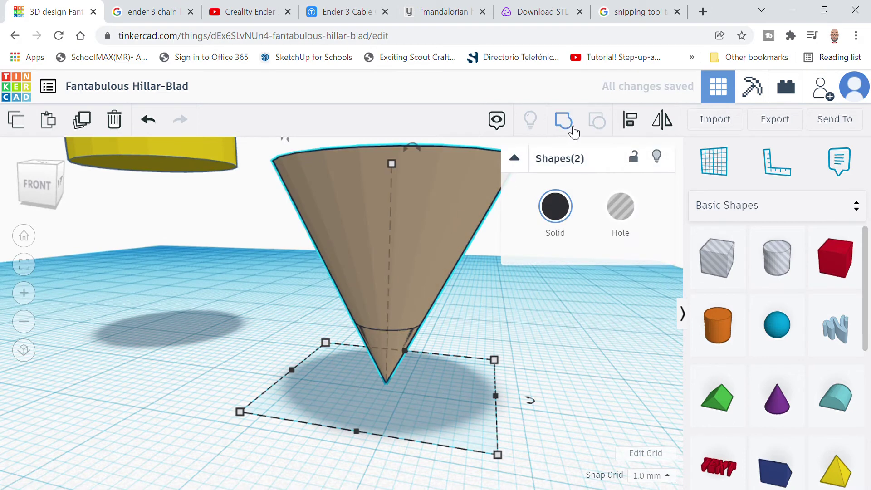
{"action": "left_click", "coordinate": [566, 127]}
{"action": "left_click", "coordinate": [555, 209]}
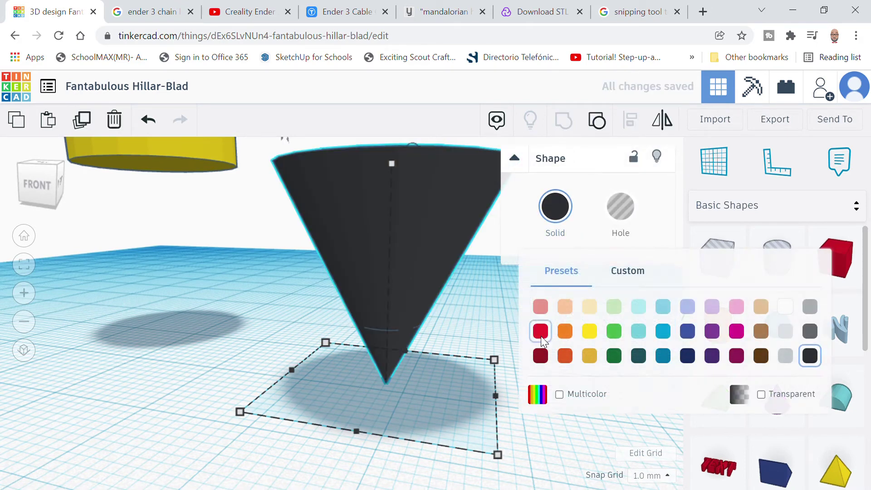
{"action": "left_click", "coordinate": [559, 394]}
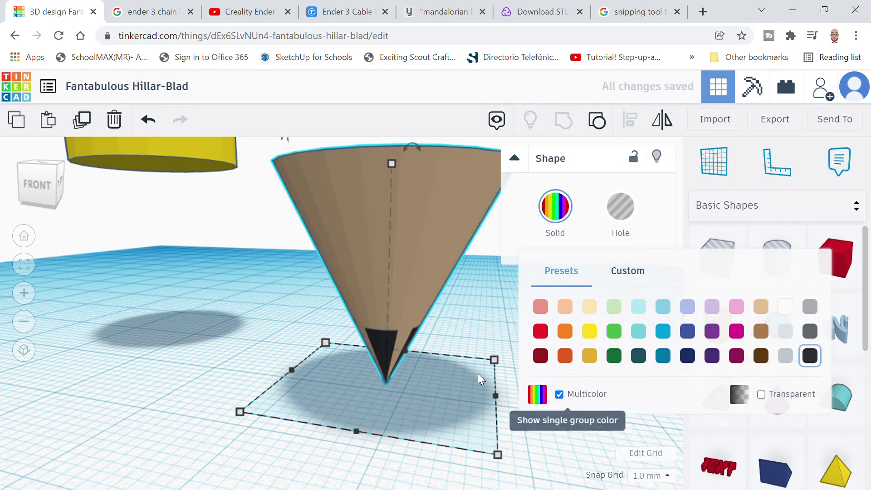
{"action": "left_click", "coordinate": [477, 309]}
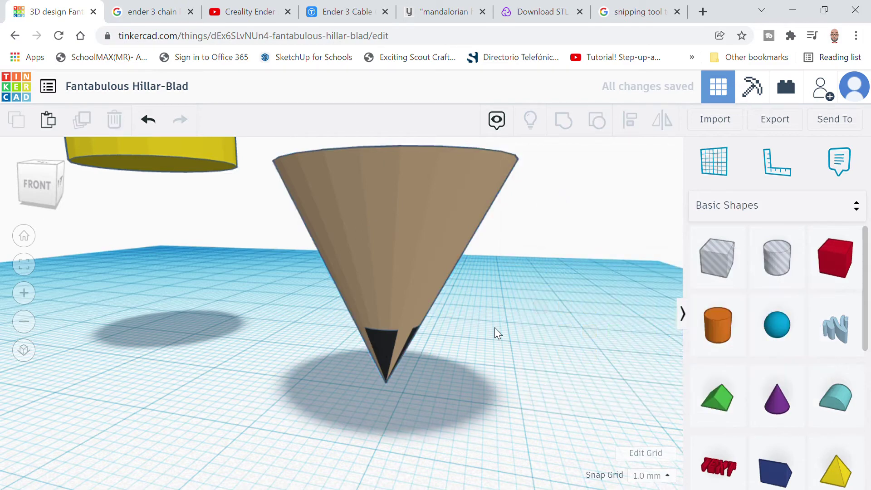
{"action": "key", "text": "ctrl+z"}
{"action": "key", "text": "ctrl+z"}
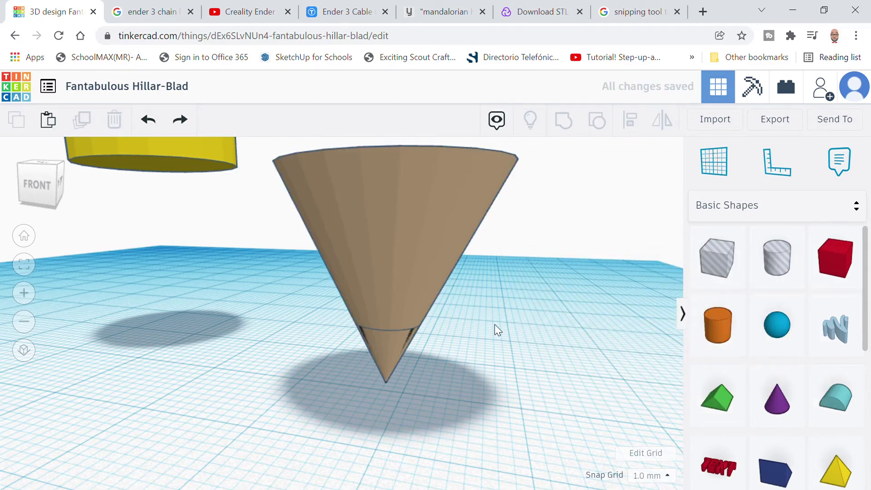
- Raise the black cone's height to 5 mm
{"action": "left_click", "coordinate": [397, 355]}
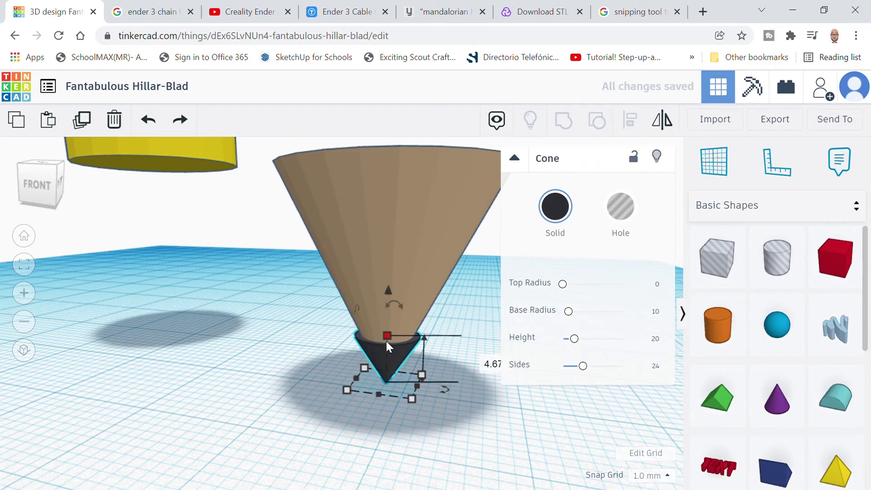
{"action": "left_click_drag", "start_coordinate": [385, 335], "coordinate": [386, 329]}
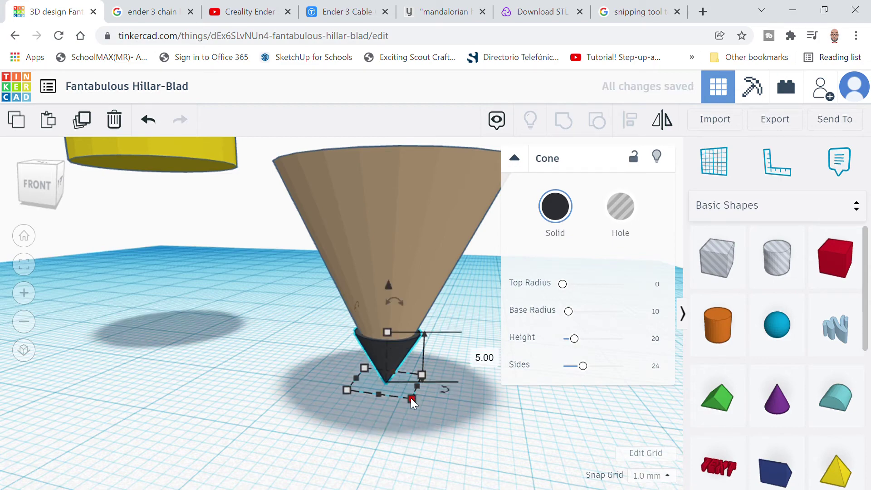
{"action": "right_click_drag", "start_coordinate": [410, 398], "coordinate": [422, 411]}
- Group the black and tan cones and turn on Multicolor for the group
{"action": "left_click", "coordinate": [427, 287], "text": "shift"}
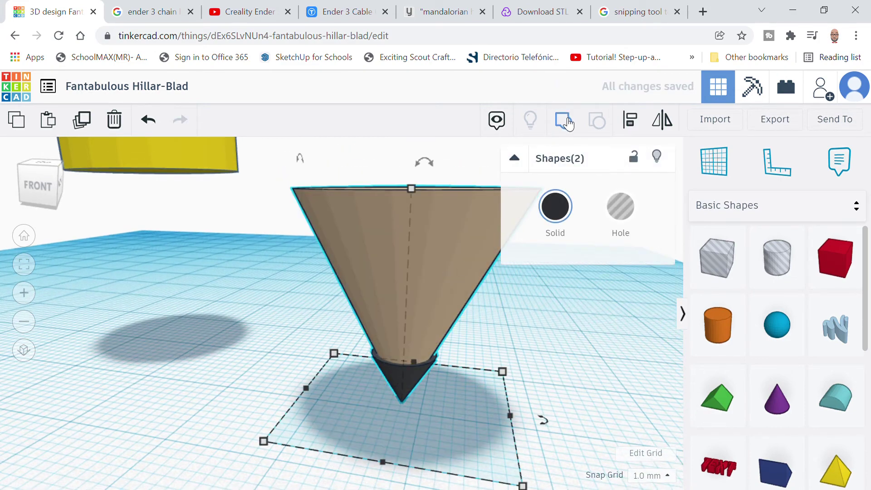
{"action": "left_click", "coordinate": [563, 236]}
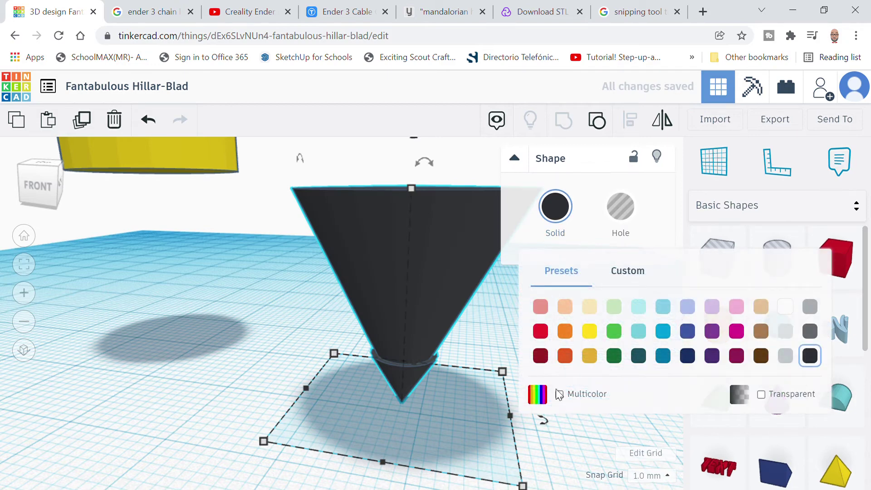
{"action": "left_click", "coordinate": [560, 394]}
- Move the grouped pencil tip beneath the yellow pencil body
{"action": "scroll", "coordinate": [382, 323], "scroll_direction": "down", "scroll_amount": 4}
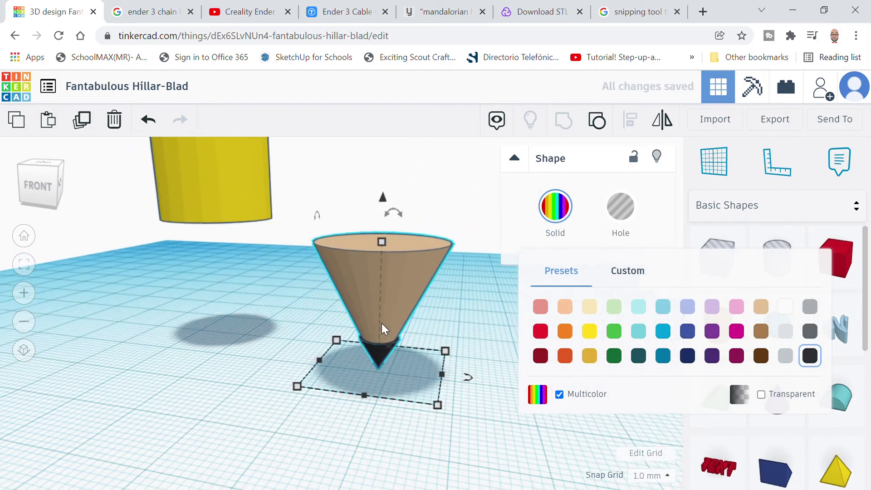
{"action": "left_click_drag", "start_coordinate": [381, 318], "coordinate": [254, 299]}
{"action": "right_click_drag", "start_coordinate": [298, 302], "coordinate": [334, 353]}
{"action": "left_click_drag", "start_coordinate": [335, 353], "coordinate": [296, 335]}
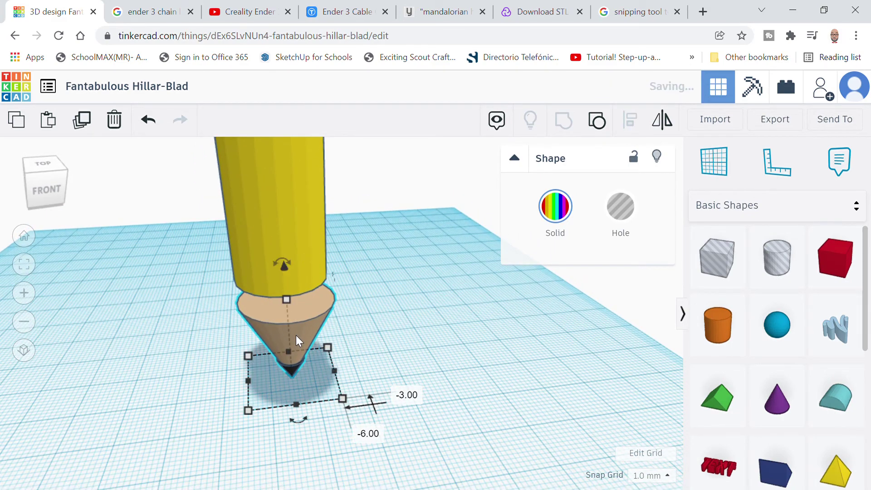
- Align the pencil tip and the yellow body on their centers in both horizontal directions
{"action": "mouse_move", "coordinate": [363, 322]}
{"action": "right_mouse_down"}
{"action": "mouse_move", "coordinate": [390, 313]}
{"action": "mouse_move", "coordinate": [325, 312]}
{"action": "mouse_move", "coordinate": [297, 227]}
{"action": "right_mouse_up"}
{"action": "left_click", "coordinate": [297, 227], "text": "shift"}
{"action": "left_click", "coordinate": [639, 127]}
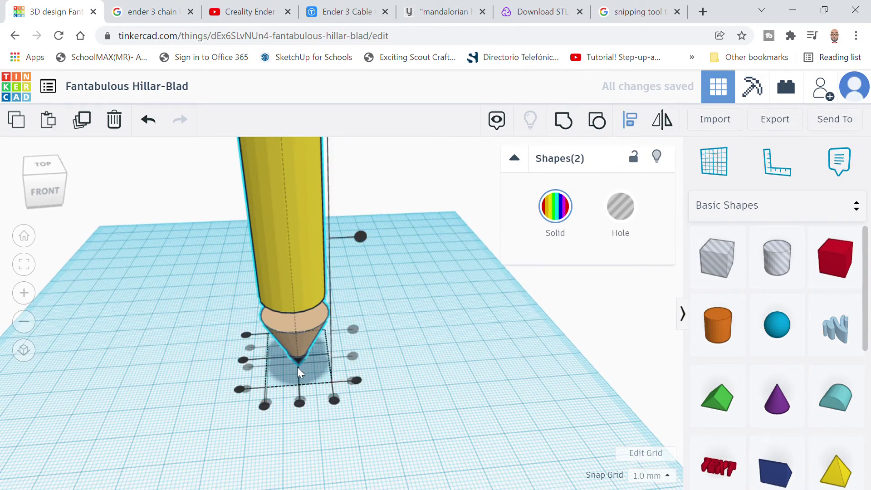
{"action": "left_click", "coordinate": [298, 403]}
{"action": "left_click", "coordinate": [245, 361]}
{"action": "left_click", "coordinate": [355, 357]}
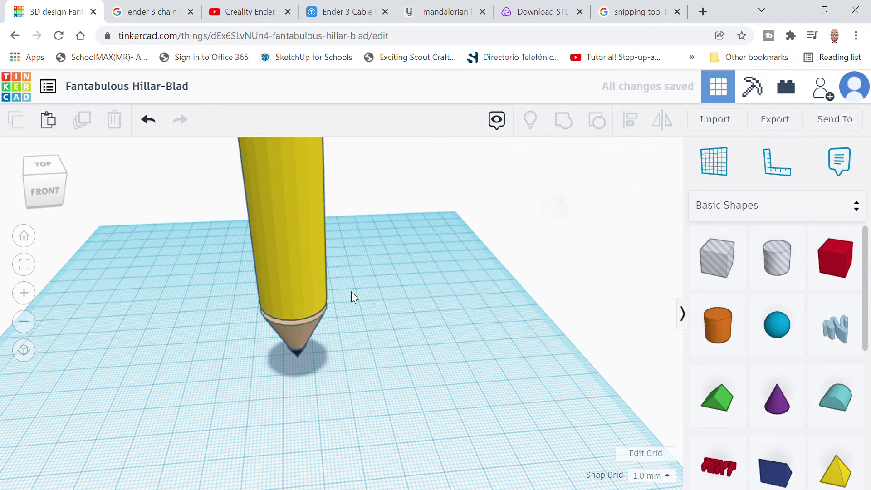
- Lower the pencil body onto the sharpened tip so that the two parts meet
{"action": "left_click", "coordinate": [303, 244]}
{"action": "scroll", "coordinate": [304, 244], "scroll_direction": "down", "scroll_amount": 5}
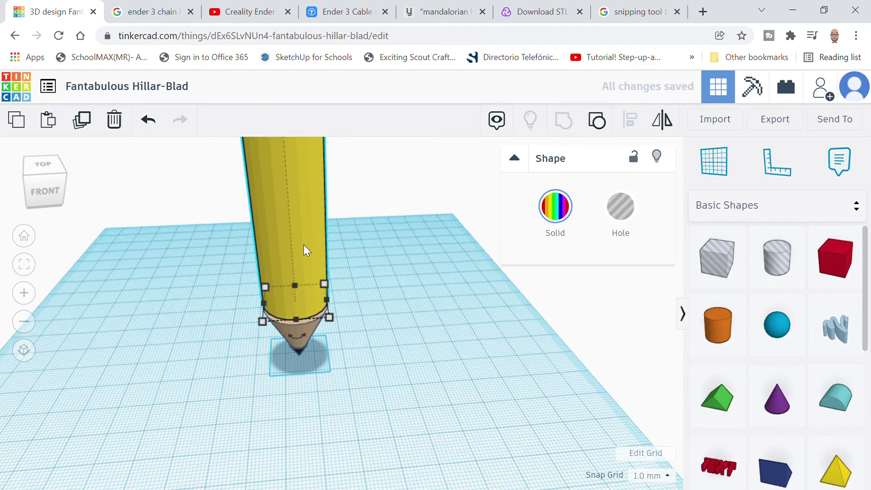
{"action": "left_click_drag", "start_coordinate": [313, 154], "coordinate": [313, 155]}
{"action": "scroll", "coordinate": [320, 354], "scroll_direction": "up", "scroll_amount": 5}
{"action": "mouse_move", "coordinate": [317, 349]}
{"action": "right_mouse_down"}
{"action": "mouse_move", "coordinate": [300, 346]}
{"action": "mouse_move", "coordinate": [301, 267]}
{"action": "mouse_move", "coordinate": [333, 355]}
{"action": "mouse_move", "coordinate": [354, 357]}
{"action": "right_mouse_up"}
{"action": "scroll", "coordinate": [355, 356], "scroll_direction": "down", "scroll_amount": 5}
{"action": "left_click", "coordinate": [437, 185]}
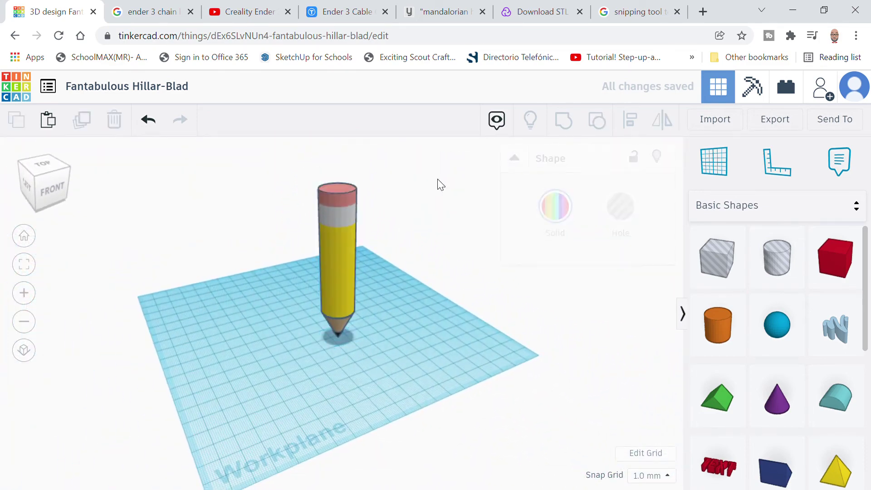
- Make a copy of the whole pencil and move it about 60 by 14 mm away from the original
{"action": "mouse_move", "coordinate": [412, 162]}
{"action": "left_mouse_down"}
{"action": "mouse_move", "coordinate": [311, 288]}
{"action": "mouse_move", "coordinate": [294, 354]}
{"action": "left_mouse_up"}
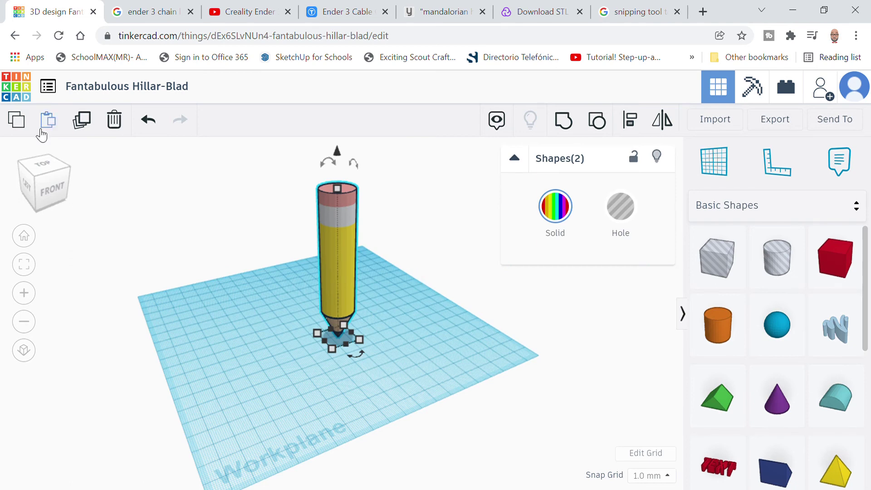
{"action": "left_click", "coordinate": [63, 133]}
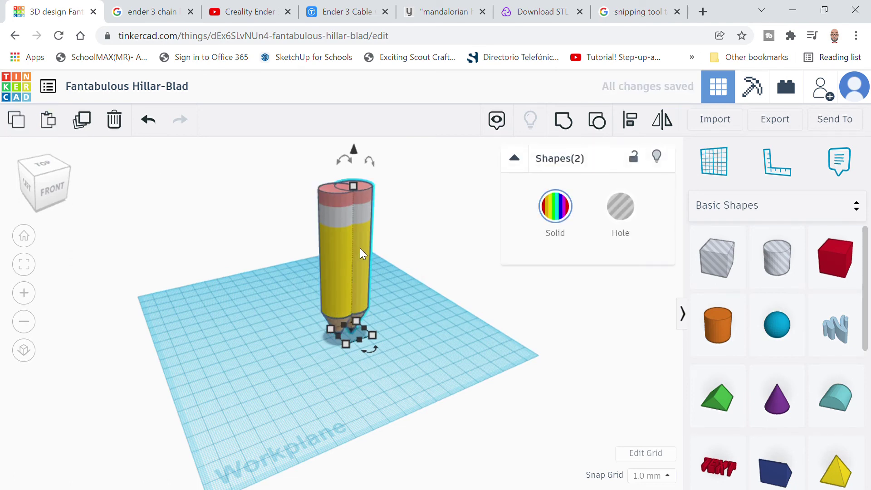
{"action": "mouse_move", "coordinate": [361, 248]}
{"action": "left_mouse_down"}
{"action": "mouse_move", "coordinate": [319, 271]}
{"action": "mouse_move", "coordinate": [270, 281]}
{"action": "mouse_move", "coordinate": [265, 274]}
{"action": "left_mouse_up"}
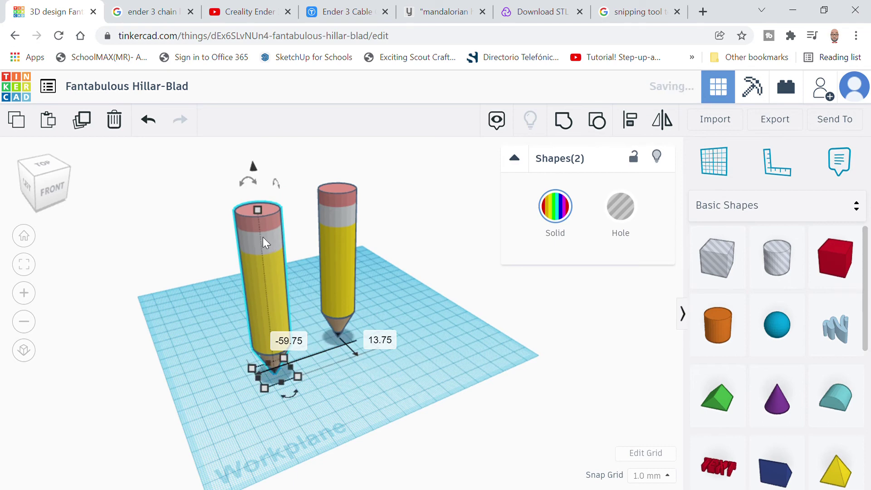
- Group the copied pencil's parts and rotate it -90° so that it lies horizontally
{"action": "mouse_move", "coordinate": [210, 318]}
{"action": "right_mouse_down"}
{"action": "mouse_move", "coordinate": [238, 335]}
{"action": "mouse_move", "coordinate": [317, 335]}
{"action": "mouse_move", "coordinate": [377, 276]}
{"action": "right_mouse_up"}
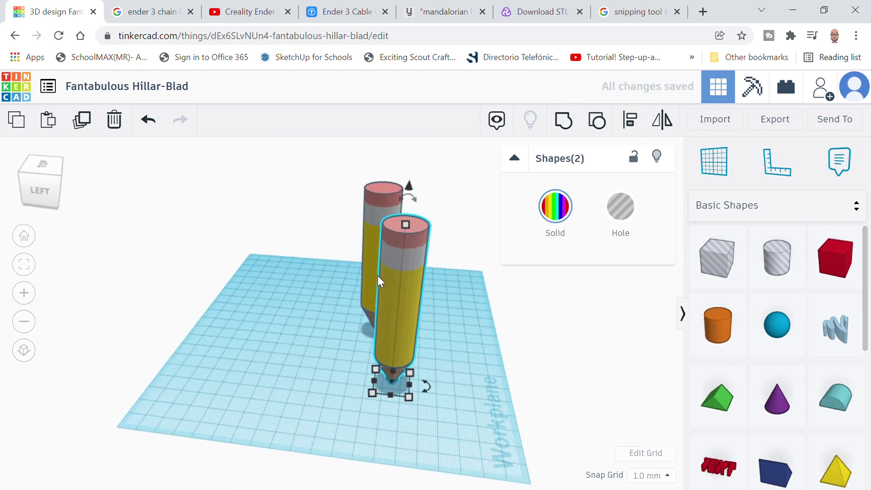
{"action": "left_click", "coordinate": [573, 125]}
{"action": "mouse_move", "coordinate": [405, 202]}
{"action": "left_mouse_down"}
{"action": "mouse_move", "coordinate": [354, 209]}
{"action": "mouse_move", "coordinate": [283, 274]}
{"action": "left_mouse_up"}
{"action": "left_click_drag", "start_coordinate": [273, 280], "coordinate": [268, 291]}
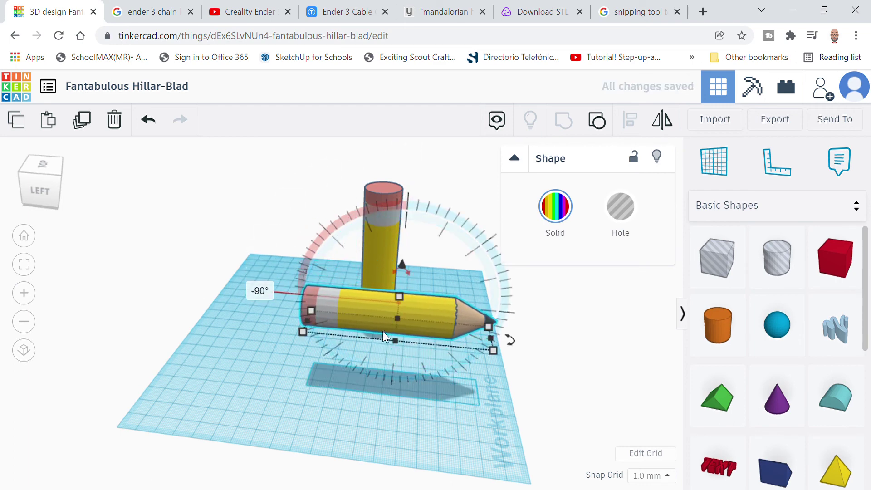
- Lower the horizontal pencil 37.5 mm onto the workplane and shift it about 30.5 by 2 mm
{"action": "left_click_drag", "start_coordinate": [403, 266], "coordinate": [381, 328]}
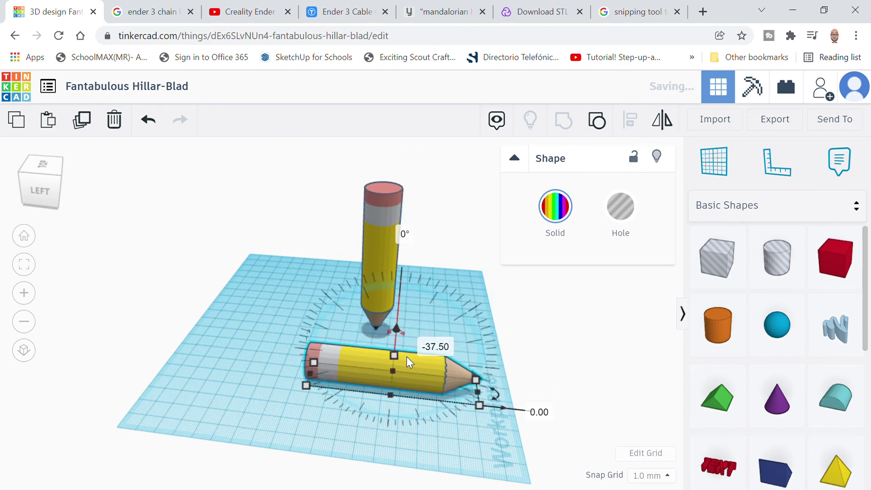
{"action": "mouse_move", "coordinate": [407, 367]}
{"action": "left_mouse_down"}
{"action": "mouse_move", "coordinate": [354, 363]}
{"action": "mouse_move", "coordinate": [361, 360]}
{"action": "left_mouse_up"}
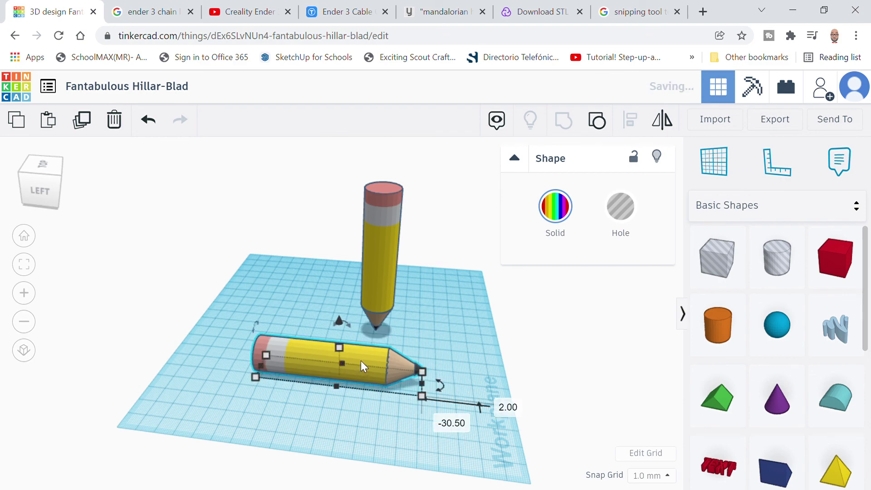